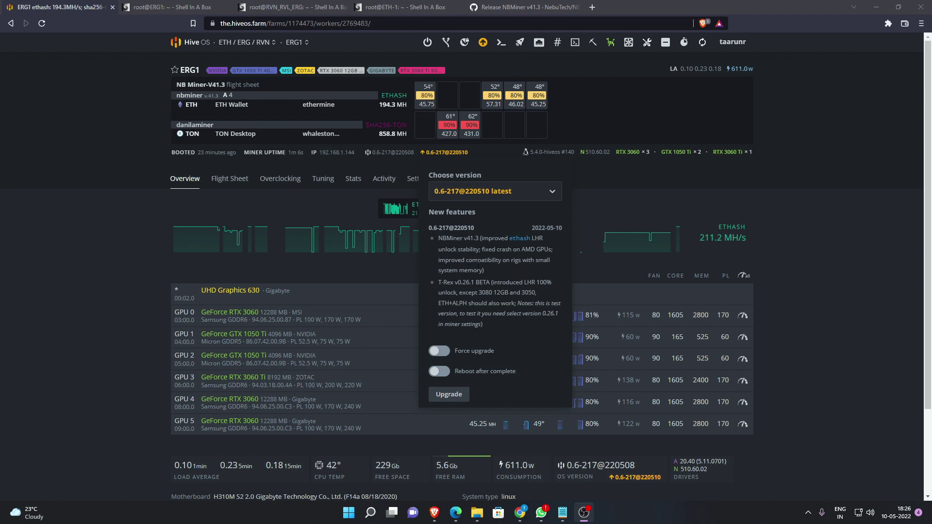
- Dismiss the 'Choose version' popover so ERG1's GPU mining stats are visible
click(233, 95)
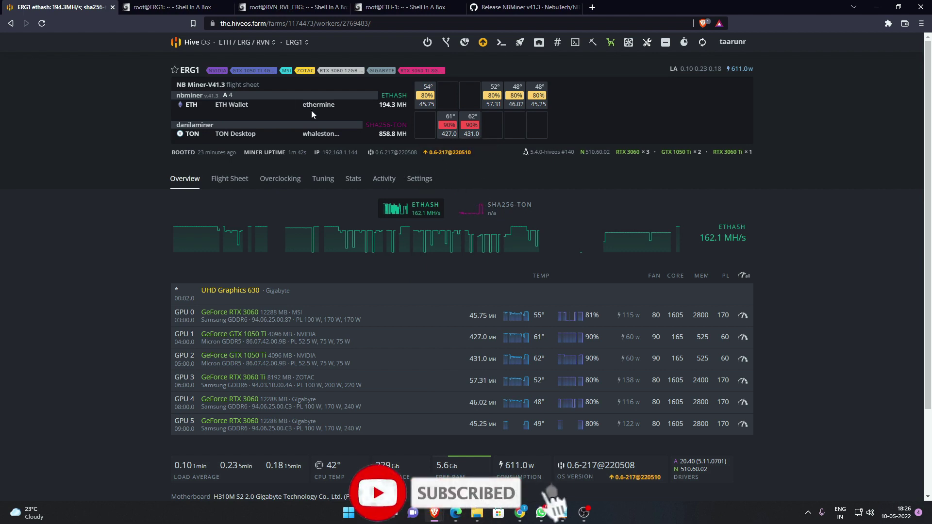
- Delete the 'No miner is set' notification on worker ETH-1, then switch back to ERG1
click(297, 42)
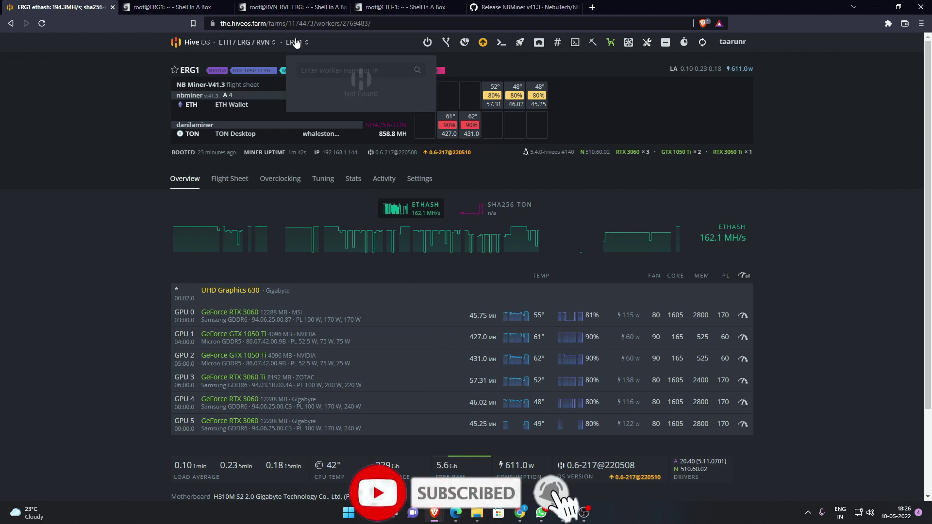
click(245, 42)
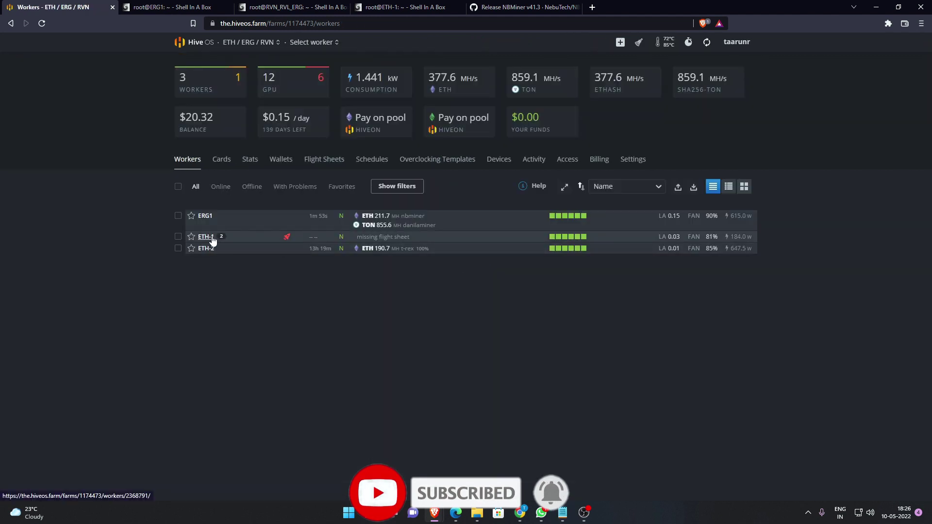
click(210, 238)
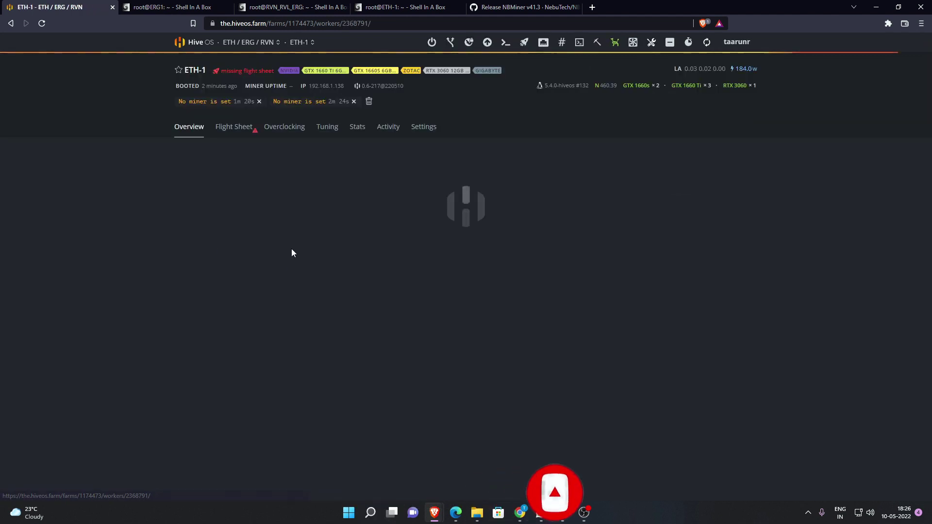
click(365, 103)
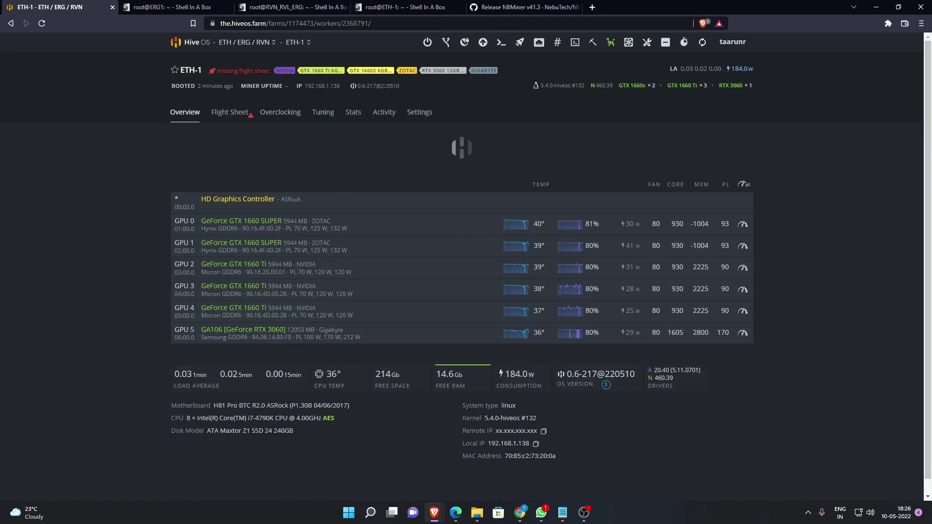
click(297, 44)
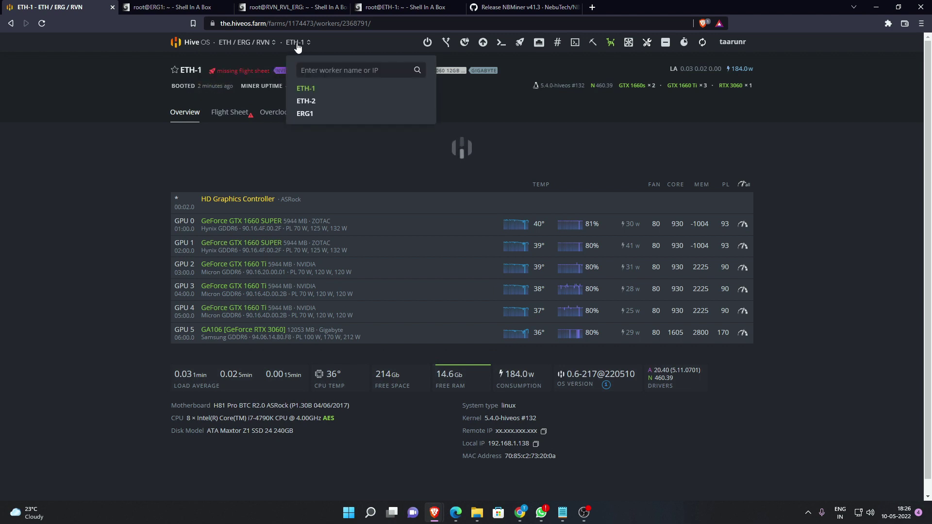
click(305, 114)
- Open ERG1's 0.6-217@220510 upgrade notes and briefly highlight the T-Rex release line
click(444, 152)
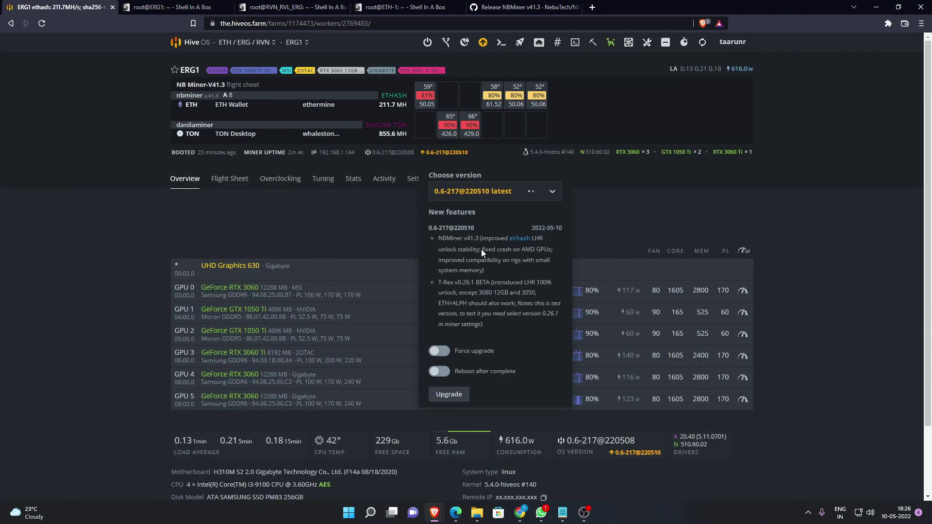
drag(447, 282, 516, 283)
click(502, 293)
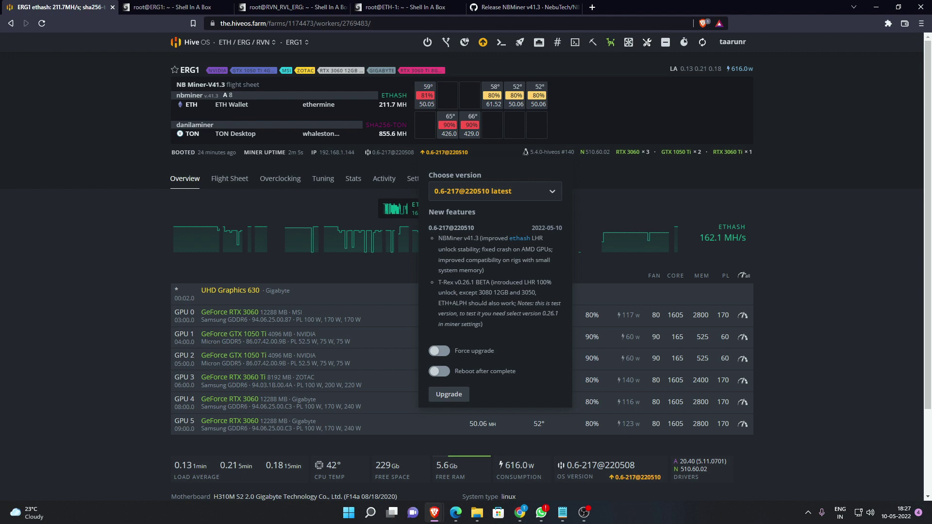
- Close the upgrade popup and check ERG1's nbminer v41.3 version label
click(885, 255)
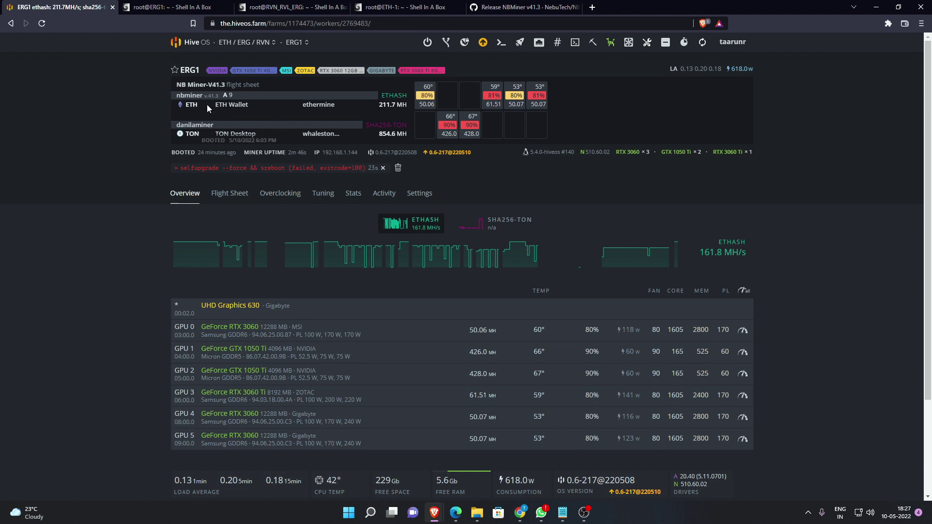
mouse_move(207, 96)
- In Notepad, inspect the version numbers in line 1's file names and nbminer path
click(563, 513)
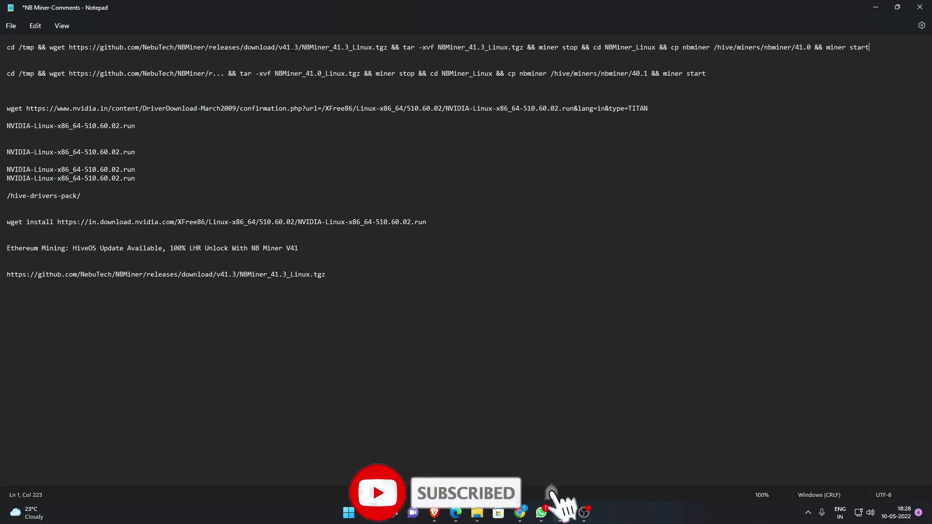
click(331, 47)
drag(330, 47, 350, 47)
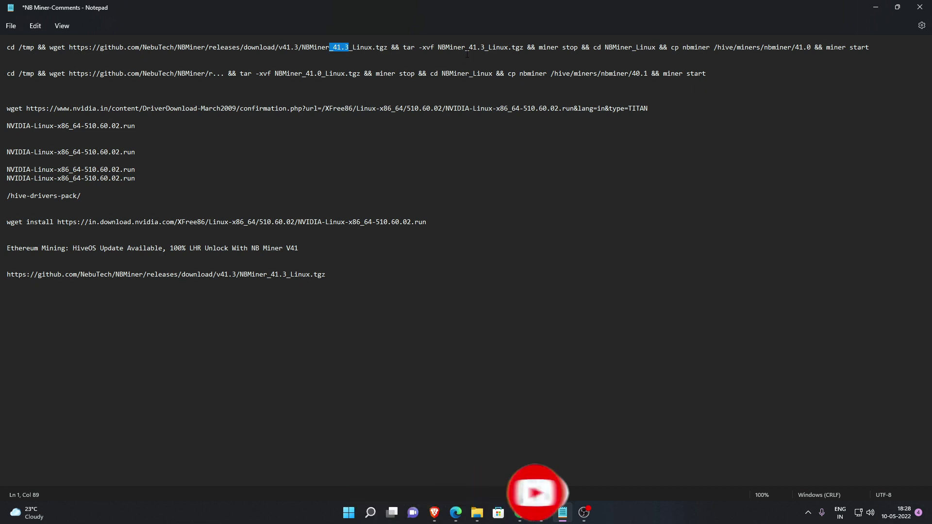
drag(465, 47, 486, 48)
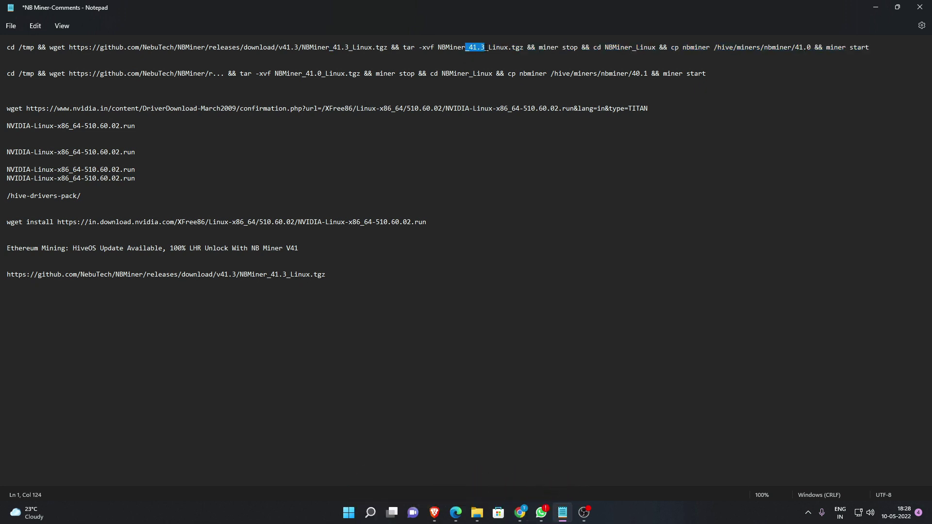
drag(795, 51, 810, 51)
drag(671, 47, 814, 51)
drag(875, 52, 185, 49)
mouse_move(18, 47)
mouse_down()
mouse_move(869, 47)
mouse_move(8, 48)
mouse_up()
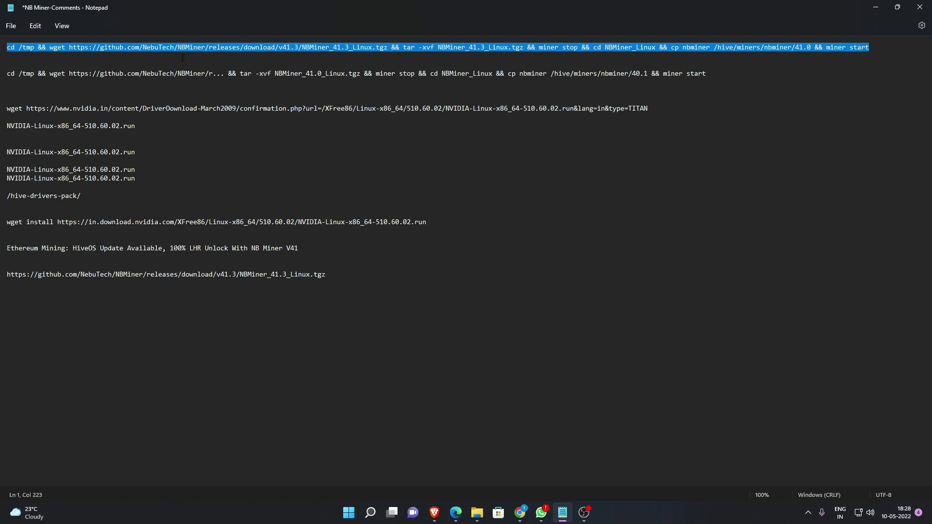
- Delete the older NBMiner_41.0 command and a blank line, then select the 41.3 command
key(Down)
key(Down)
key(Down)
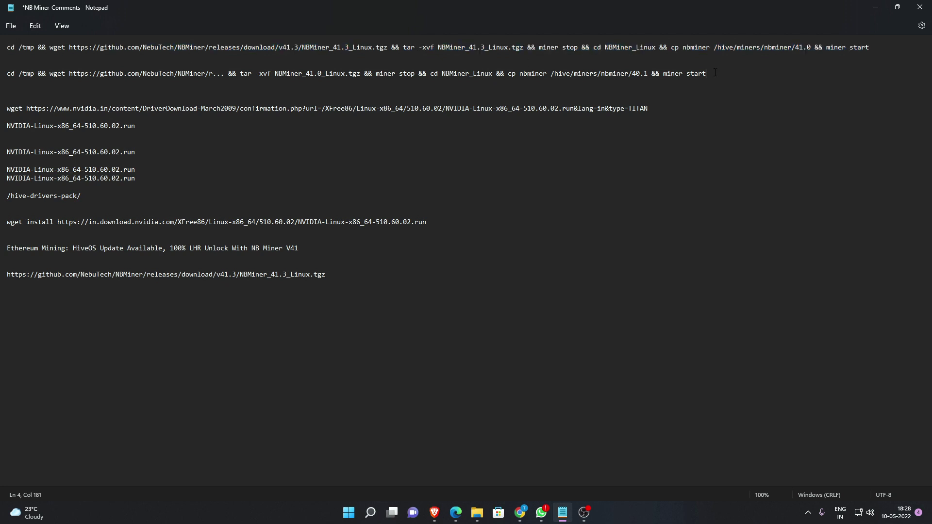
key(Home)
key(shift+End)
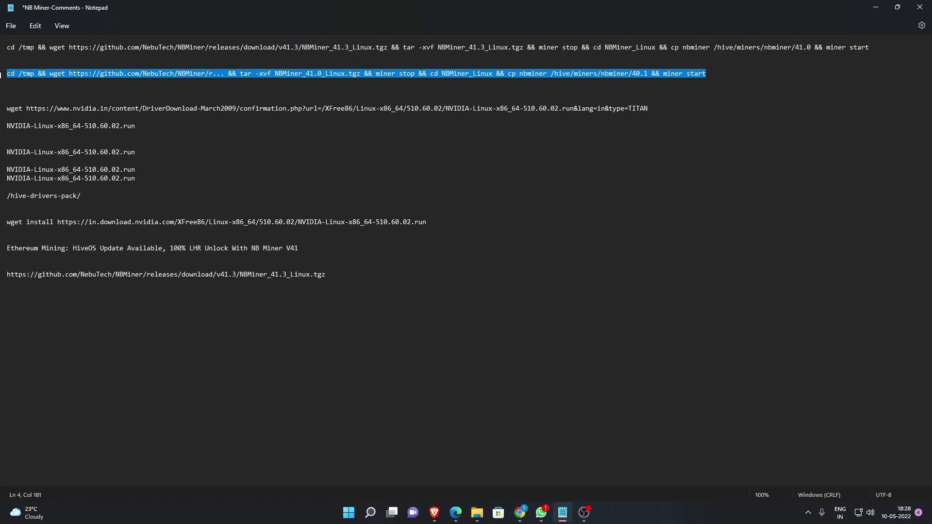
key(BackSpace)
key(BackSpace)
key(Down)
key(Down)
key(Down)
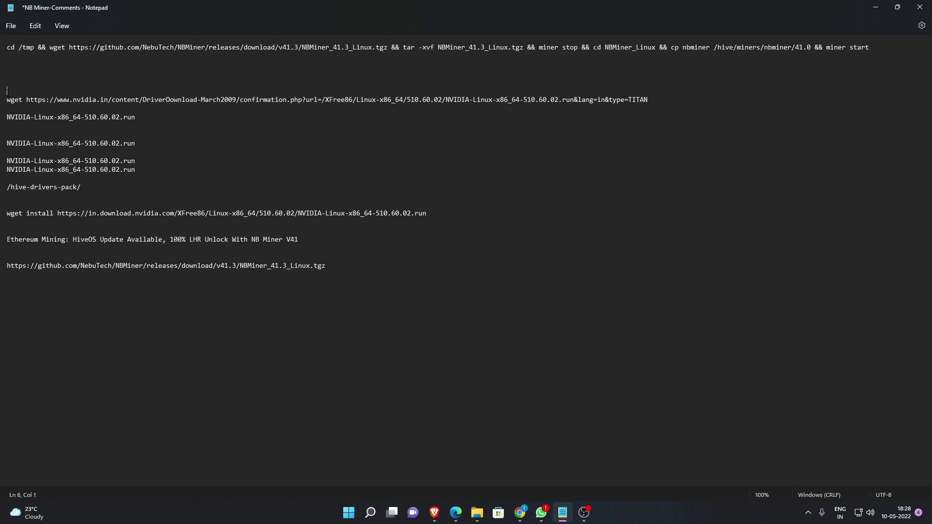
key(BackSpace)
key(BackSpace)
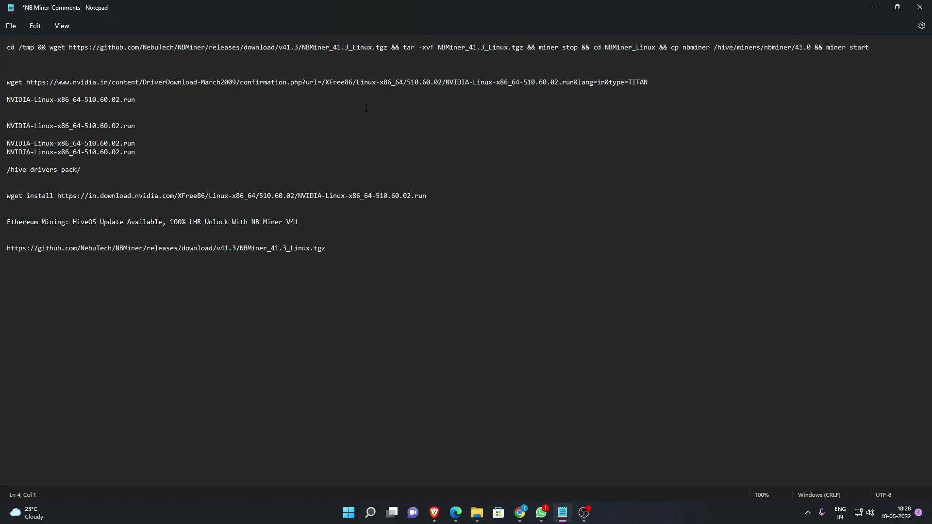
drag(872, 49, 6, 47)
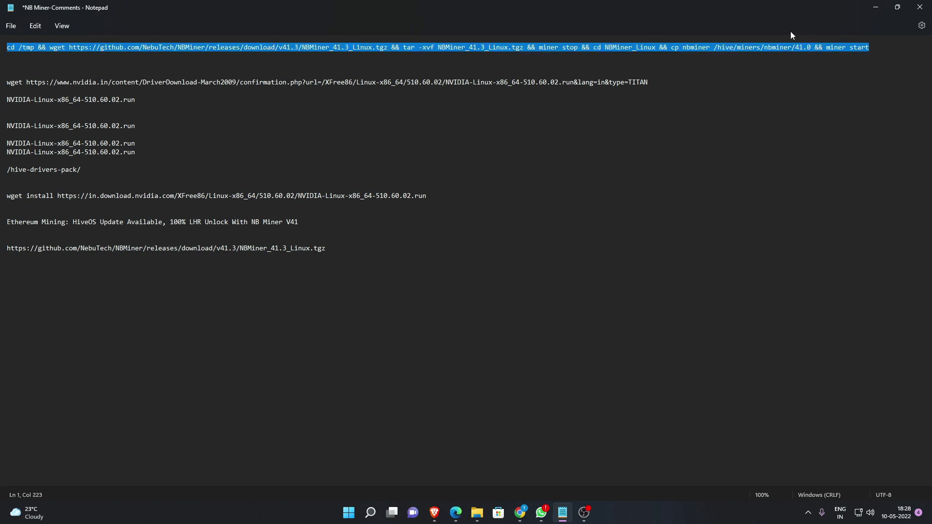
- Minimize Notepad to bring the HiveOS ERG1 worker page back into view
click(874, 6)
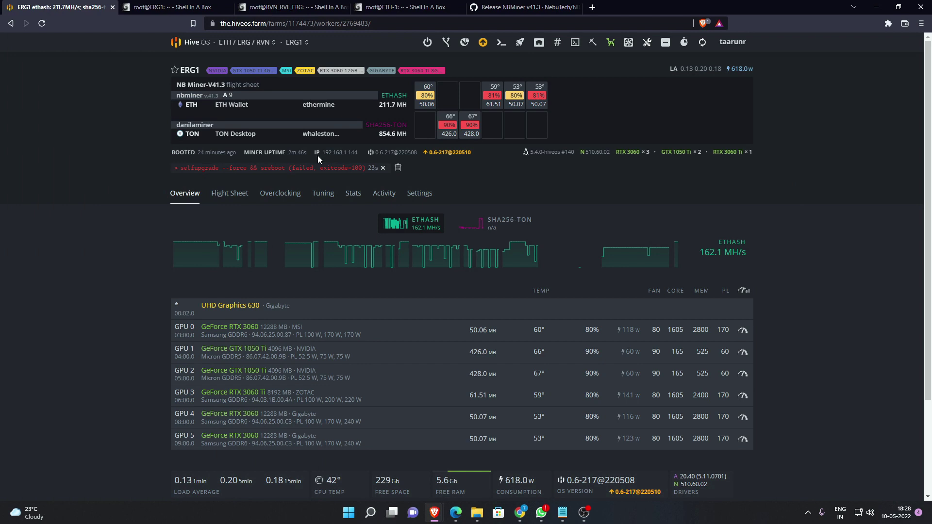